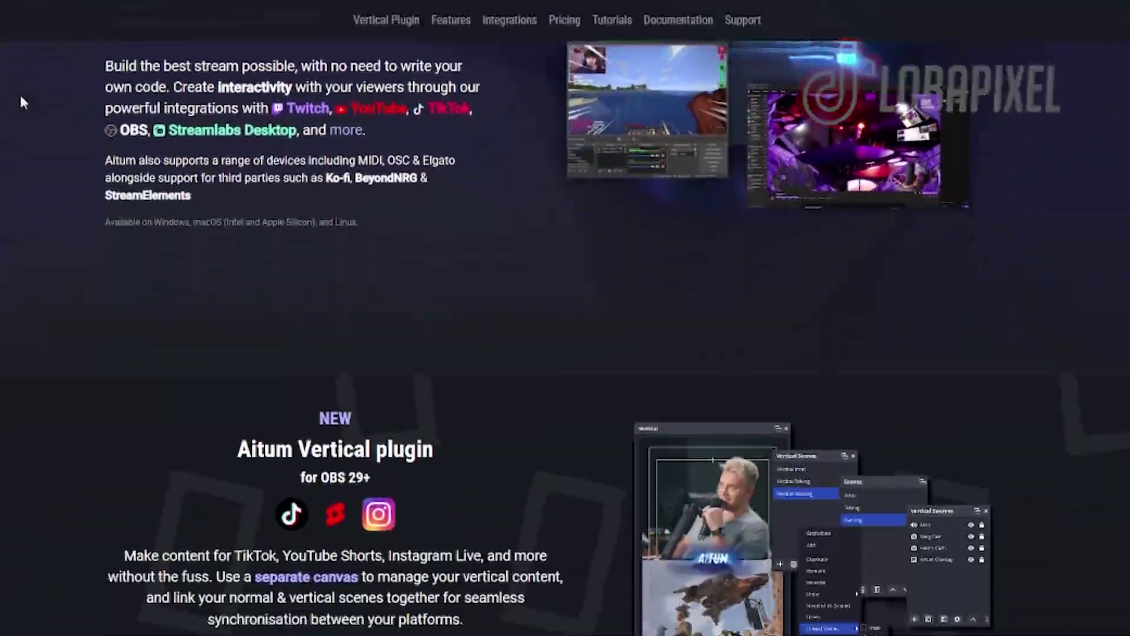
Scroll down the Aitum site to the Aitum Vertical plugin and start its download
{"action": "scroll", "coordinate": [20, 103], "scroll_direction": "down", "scroll_amount": 3}
{"action": "scroll", "coordinate": [21, 104], "scroll_direction": "down", "scroll_amount": 8}
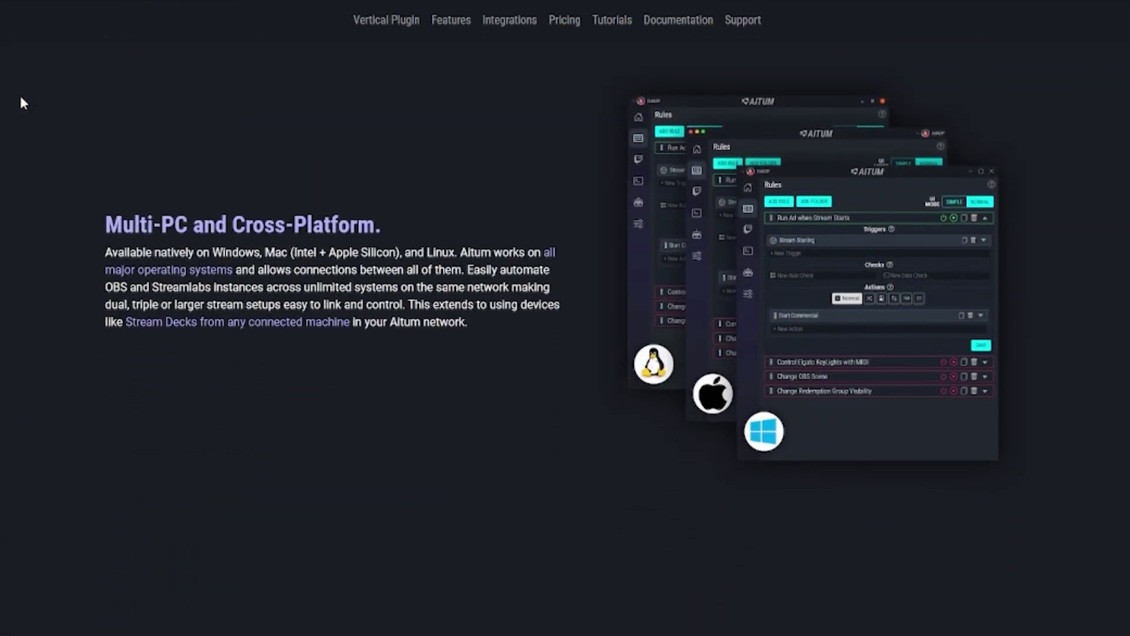
{"action": "scroll", "coordinate": [21, 103], "scroll_direction": "down", "scroll_amount": 10}
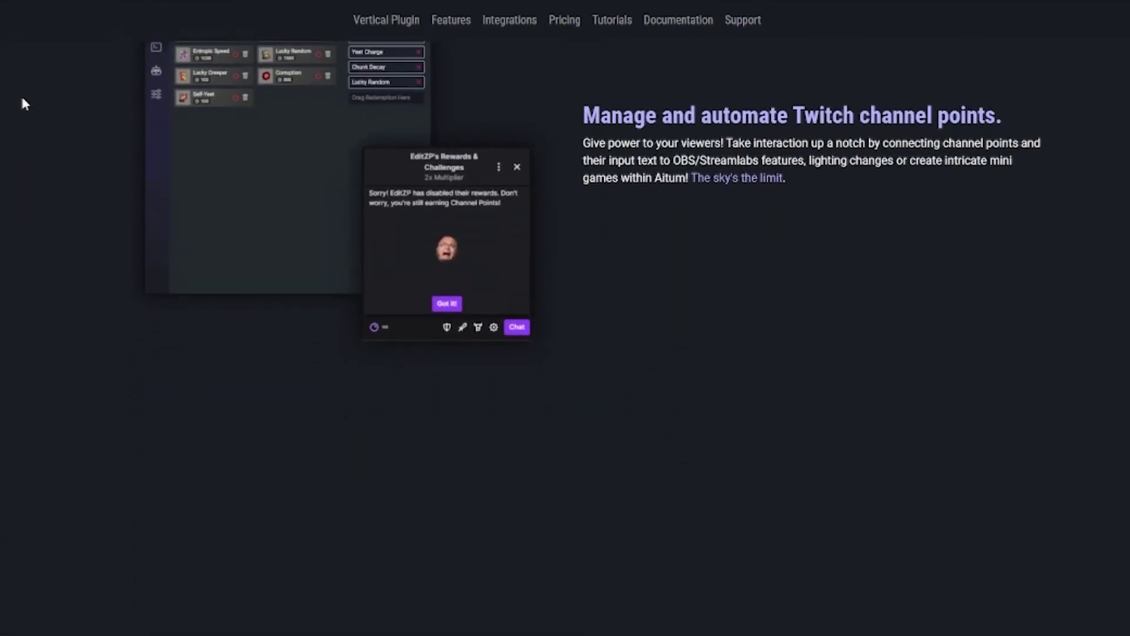
{"action": "scroll", "coordinate": [22, 99], "scroll_direction": "down", "scroll_amount": 15}
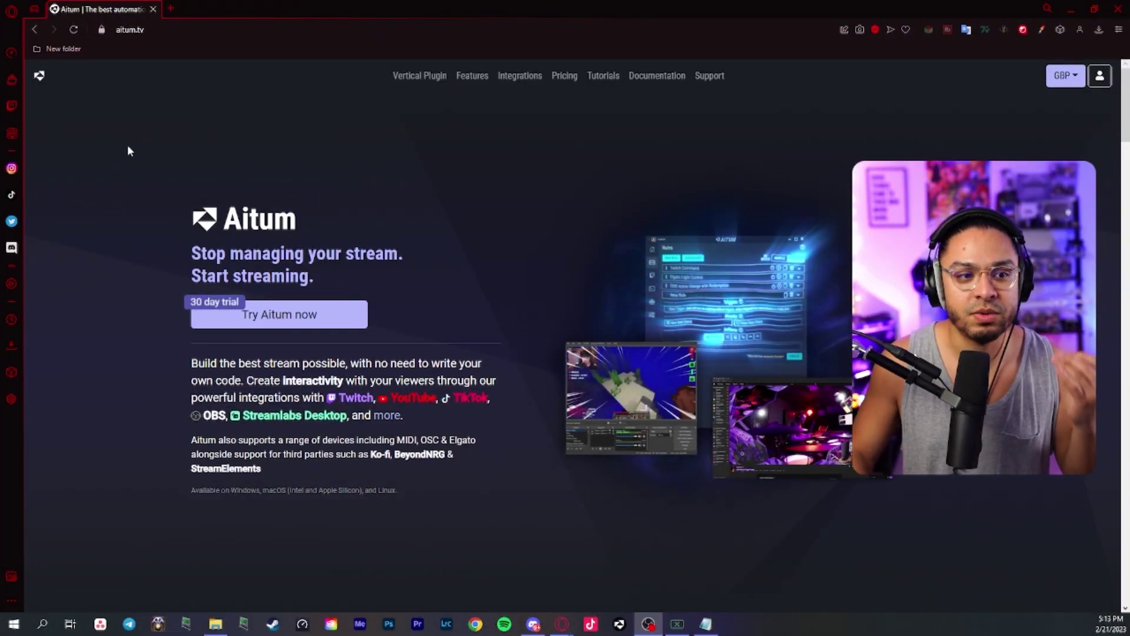
{"action": "scroll", "coordinate": [189, 126], "scroll_direction": "down", "scroll_amount": 6}
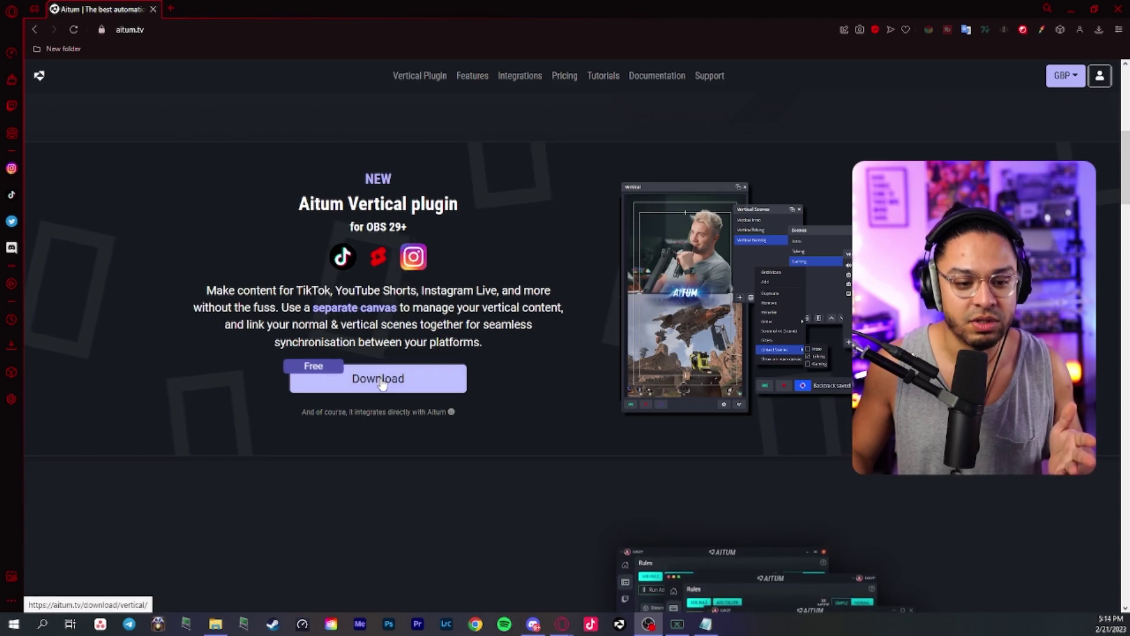
{"action": "left_click", "coordinate": [382, 384]}
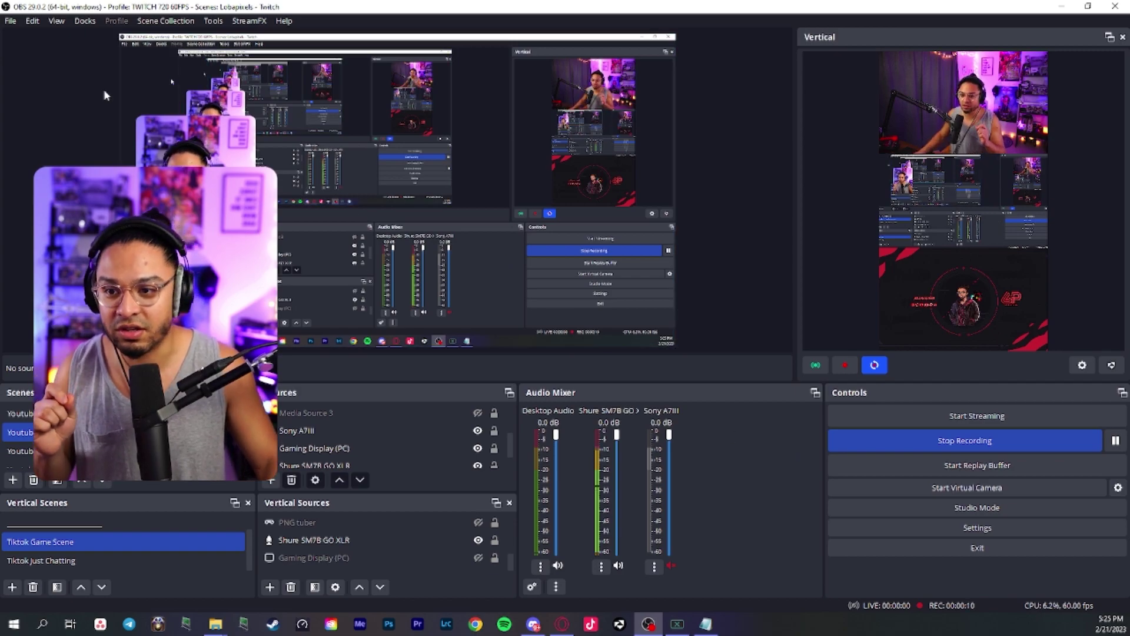
{"action": "left_click", "coordinate": [84, 21]}
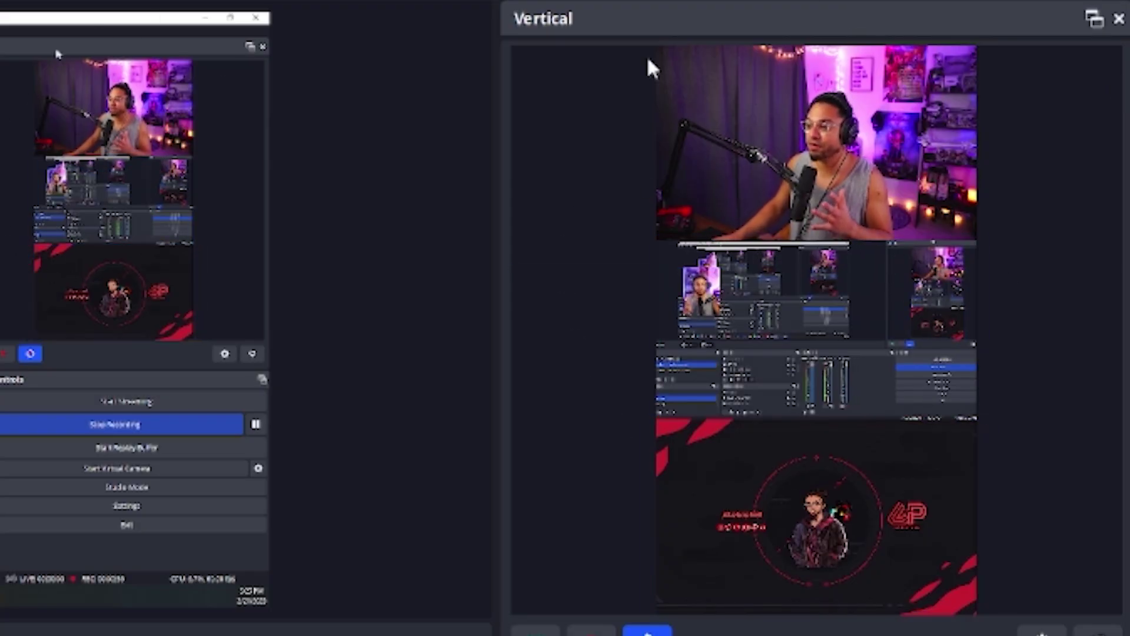
{"action": "left_click", "coordinate": [707, 354]}
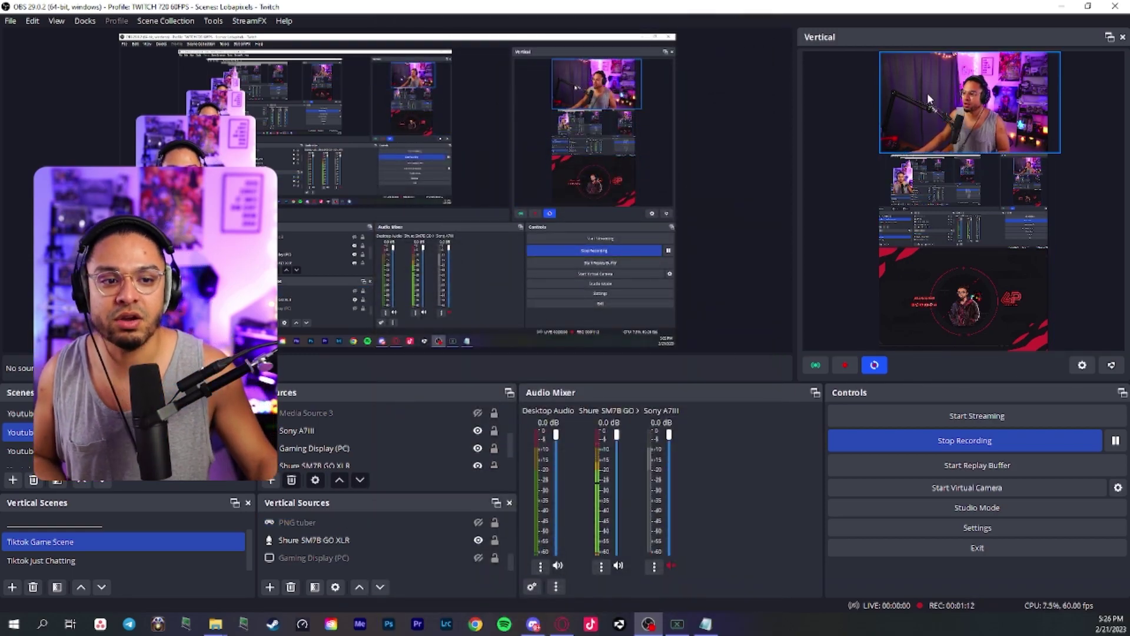
{"action": "left_click", "coordinate": [949, 87]}
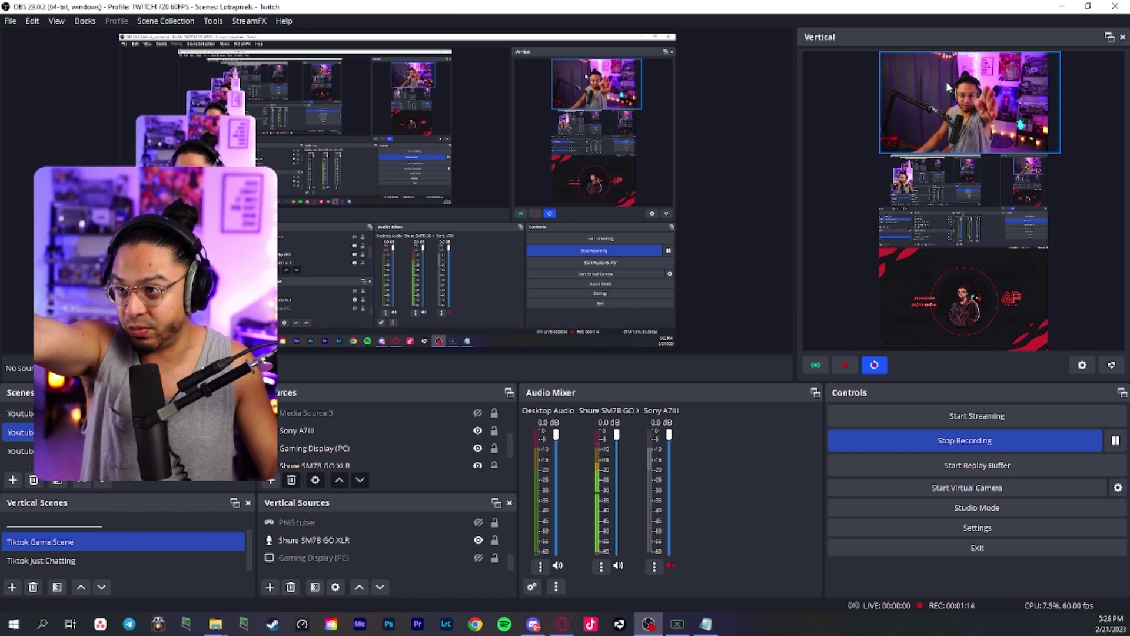
{"action": "left_click", "coordinate": [973, 187]}
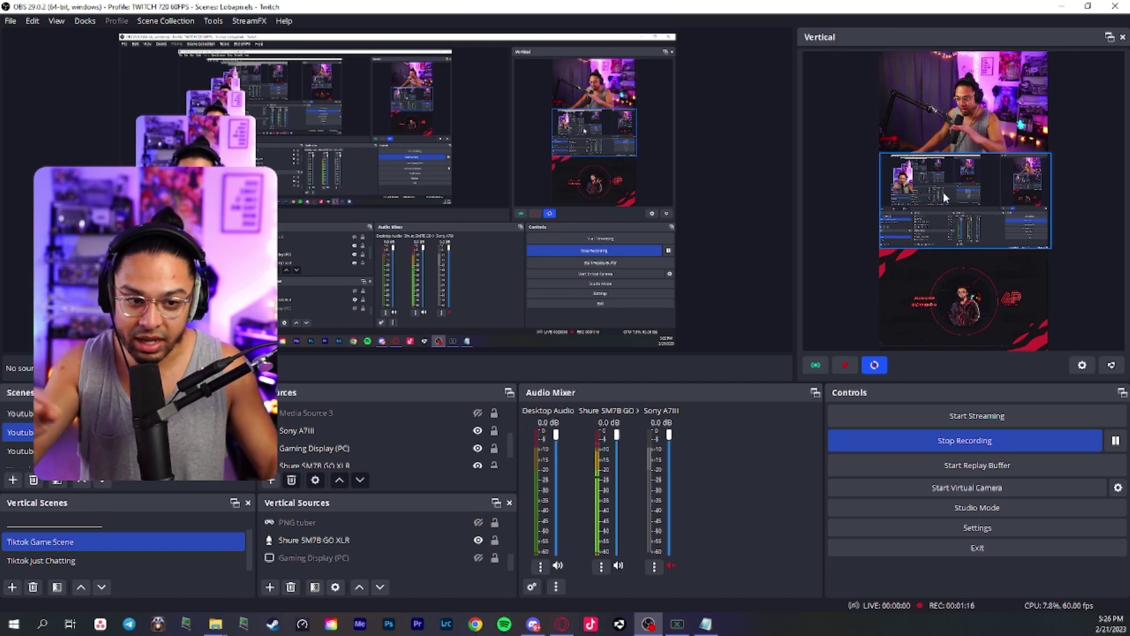
{"action": "left_click", "coordinate": [951, 276]}
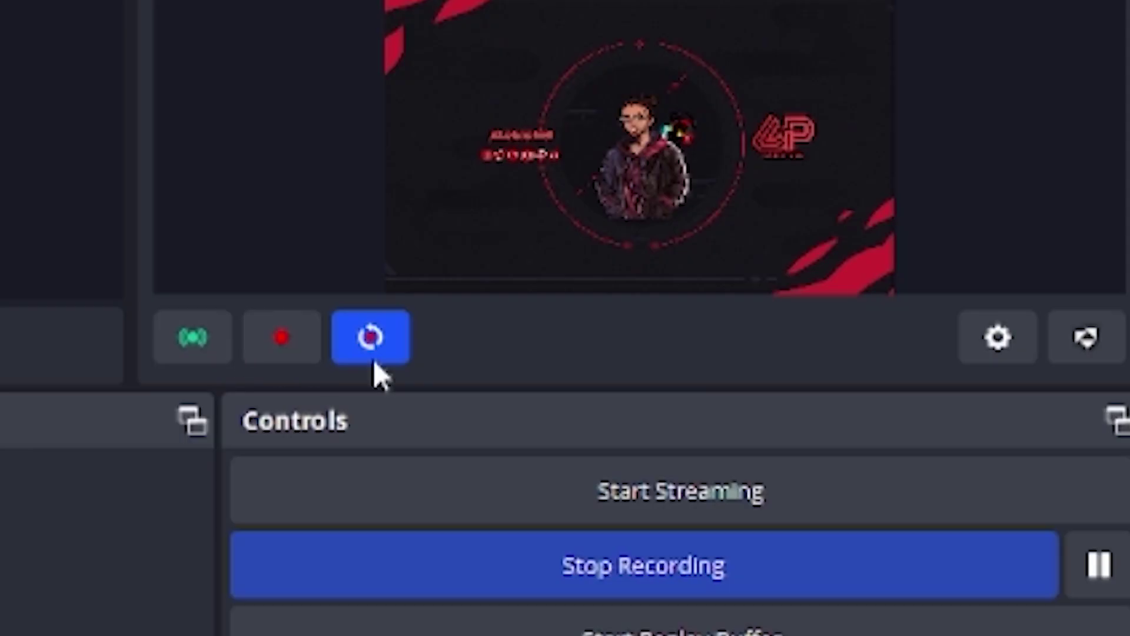
Open the vertical canvas settings and keep the resolution at 1080x1920
{"action": "left_click", "coordinate": [1080, 369]}
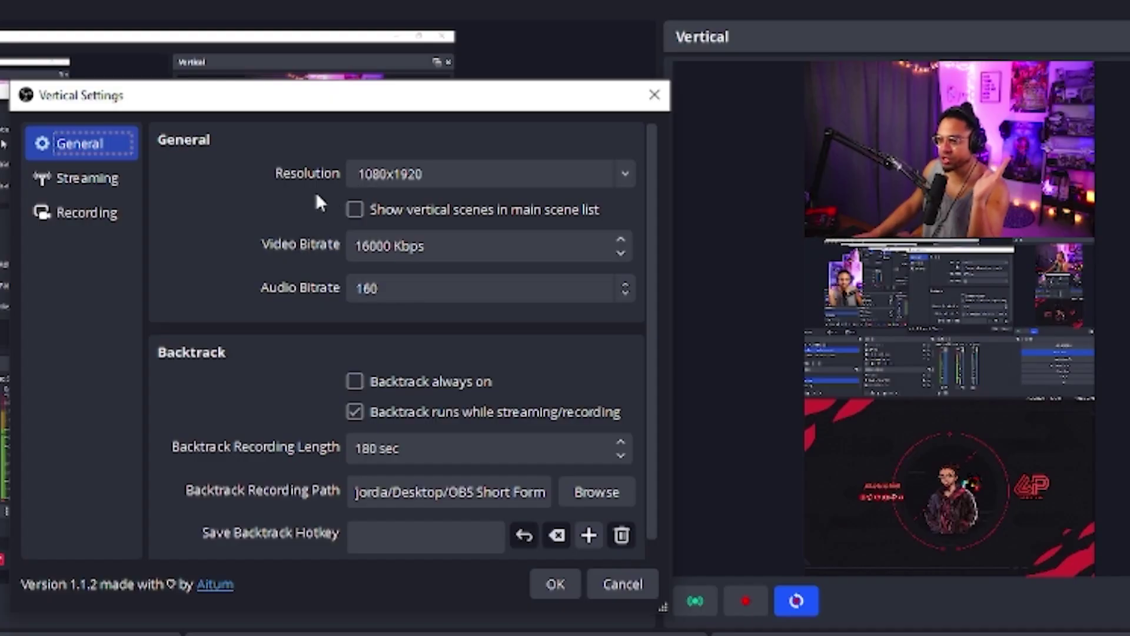
{"action": "left_click", "coordinate": [631, 178]}
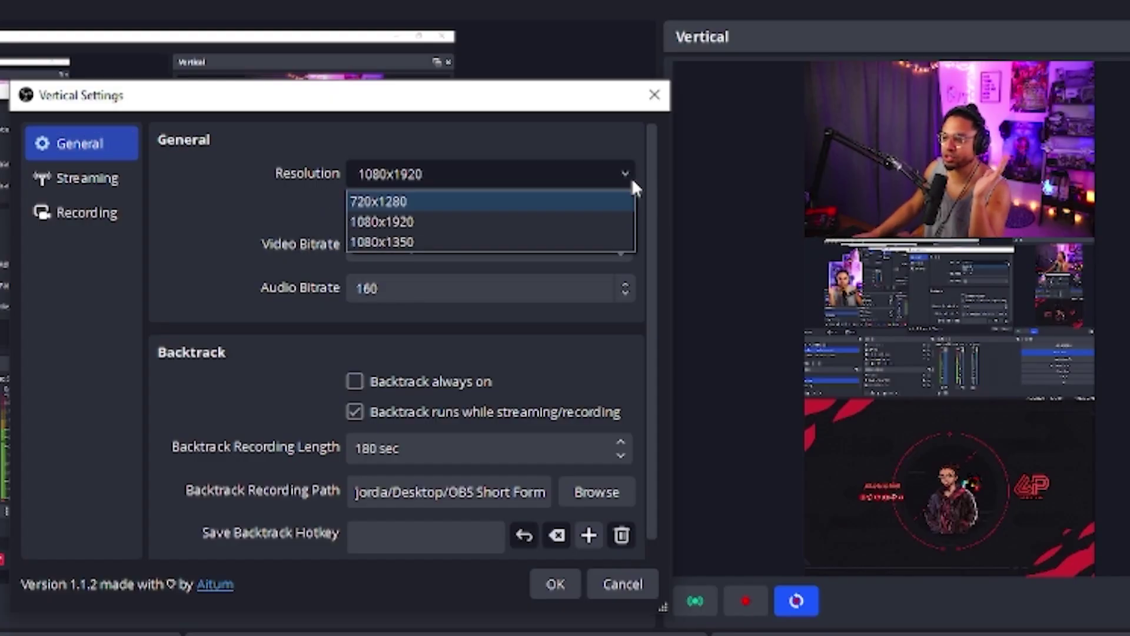
{"action": "left_click", "coordinate": [398, 175]}
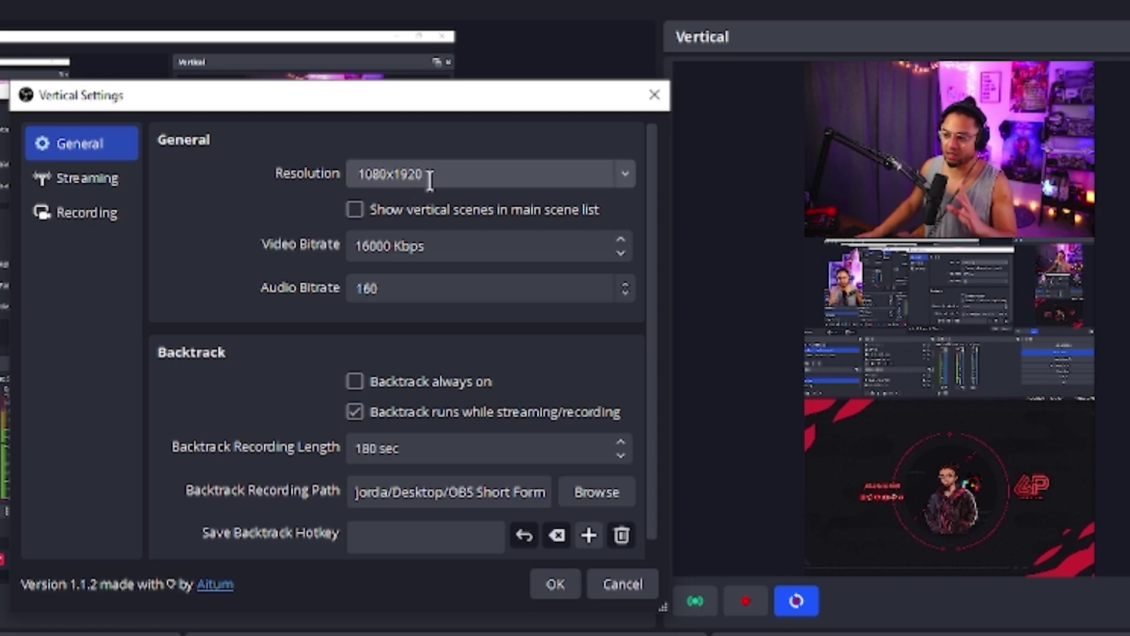
{"action": "left_click", "coordinate": [629, 175]}
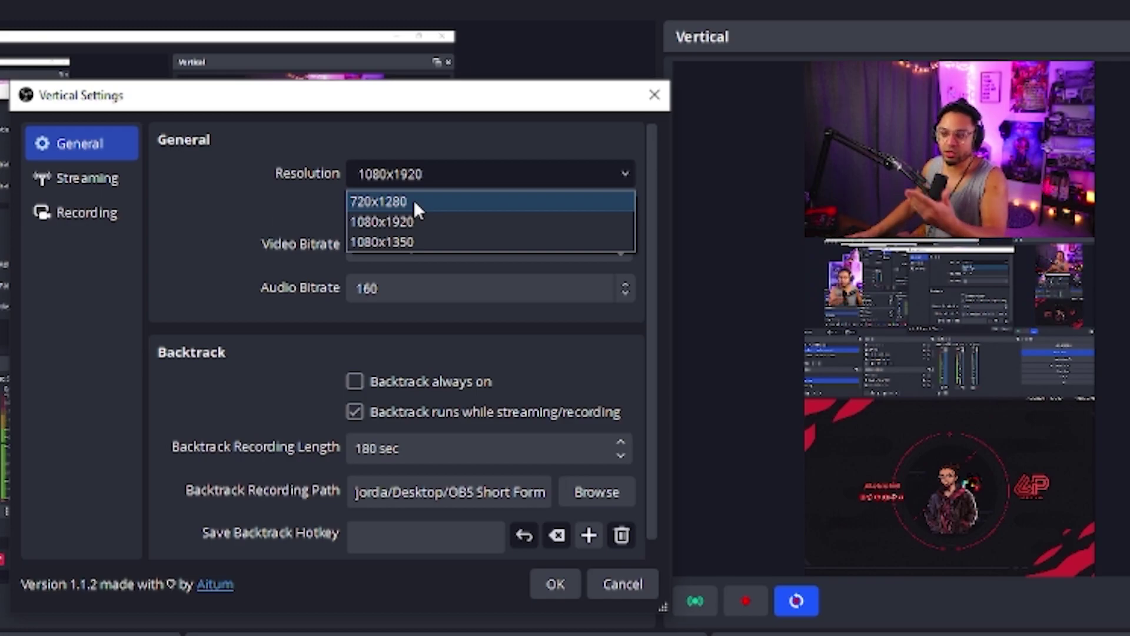
{"action": "left_click", "coordinate": [632, 175]}
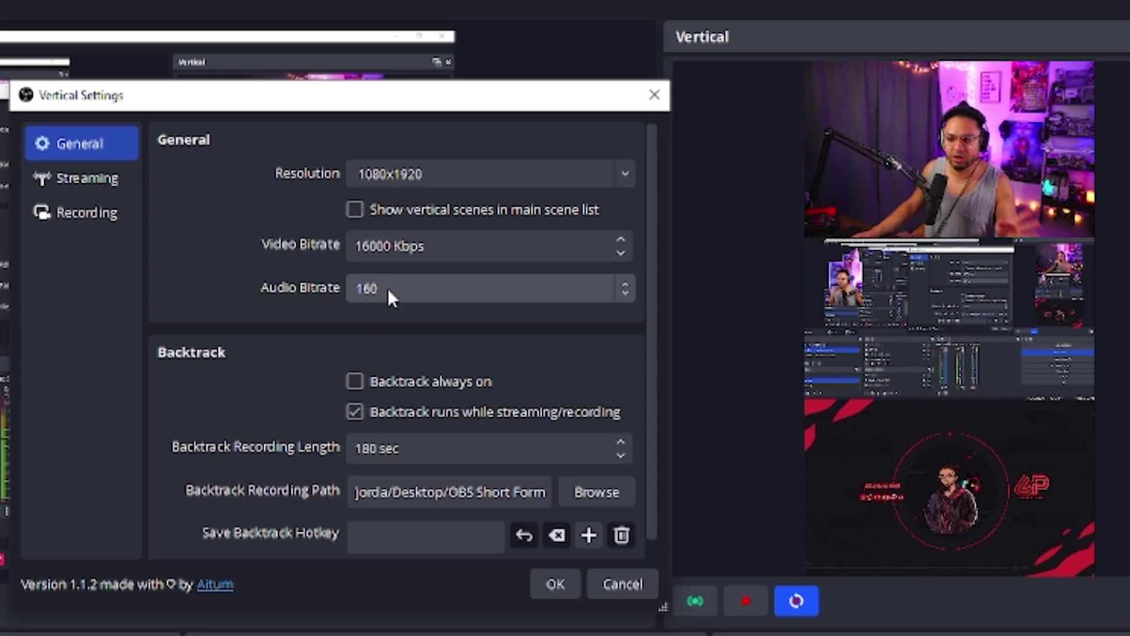
Scroll through the Backtrack options in Vertical Settings
{"action": "scroll", "coordinate": [337, 380], "scroll_direction": "down", "scroll_amount": 1}
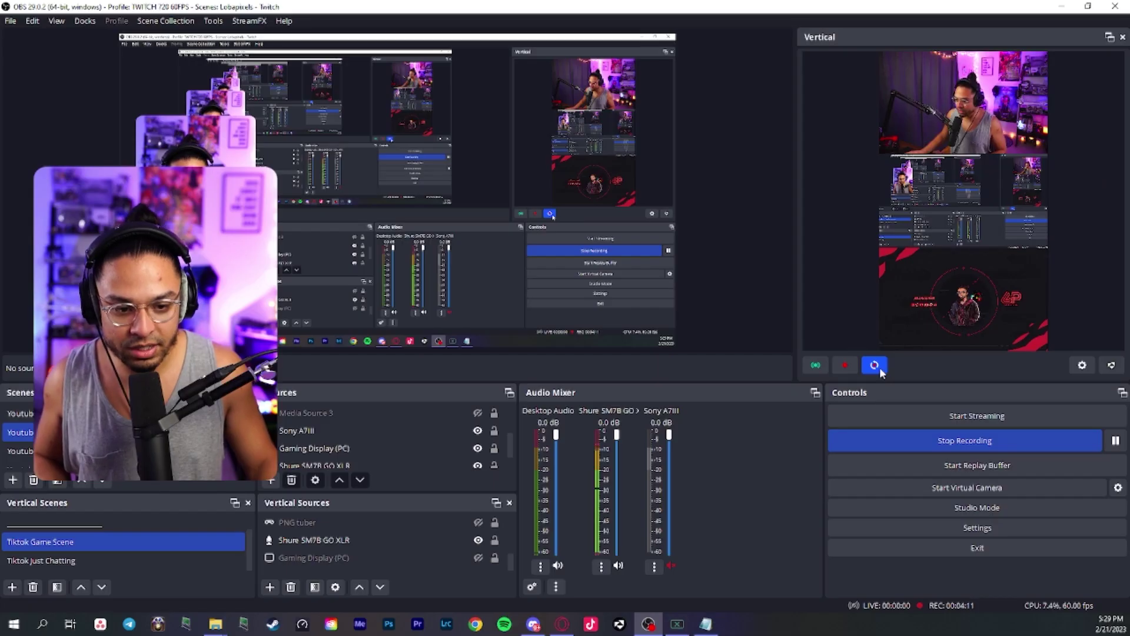
Save a Backtrack clip and open it from the OBS Short Form folder
{"action": "left_click", "coordinate": [876, 366]}
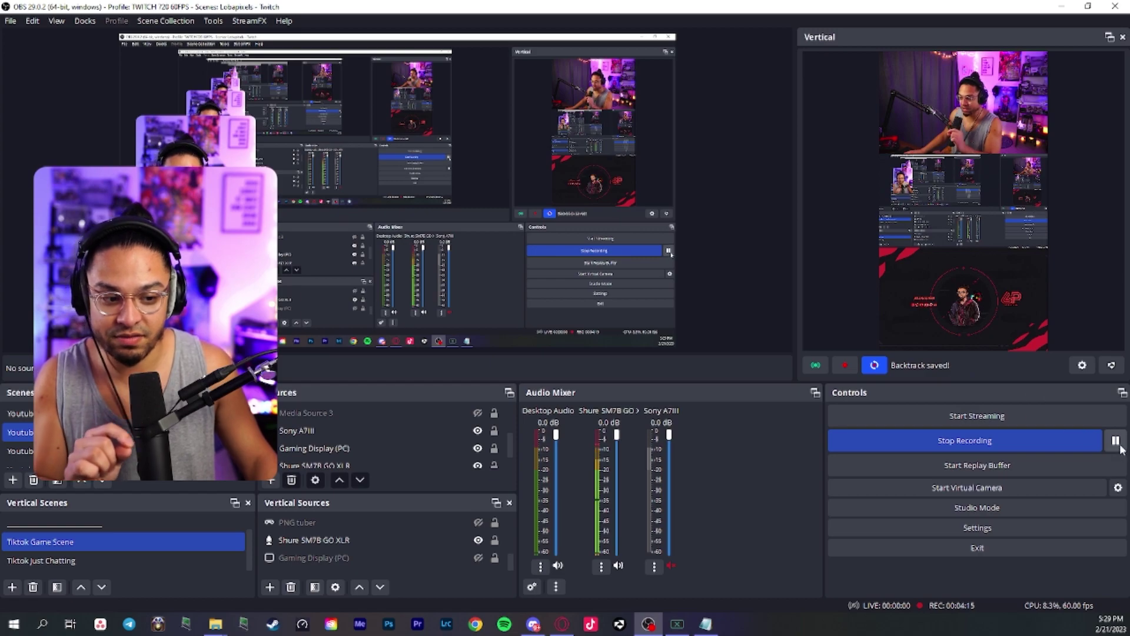
{"action": "left_click", "coordinate": [920, 365]}
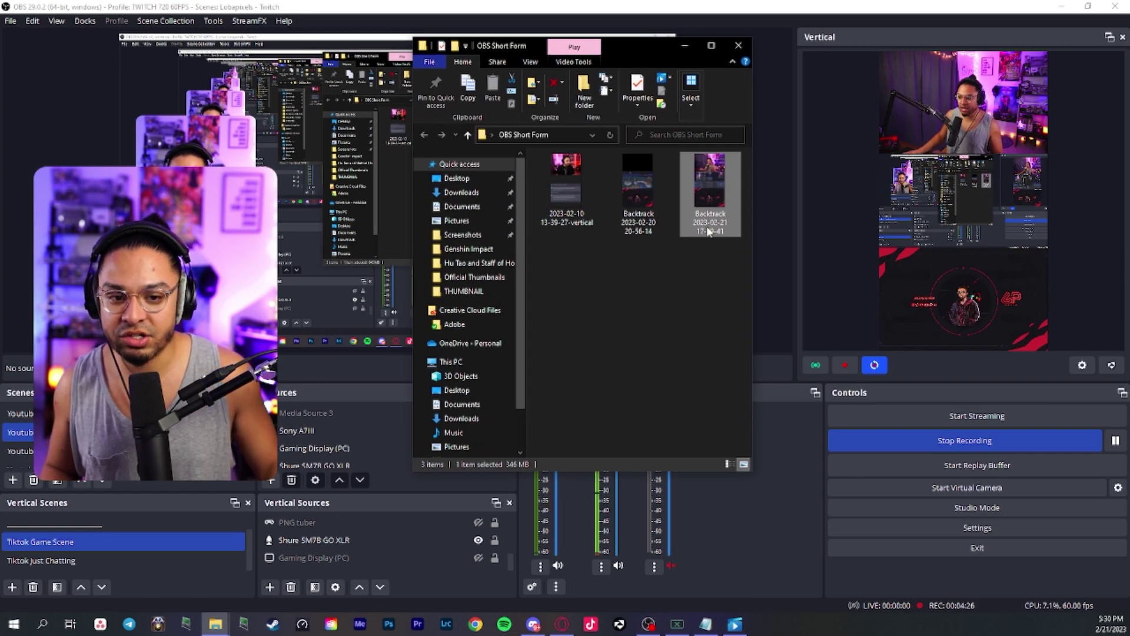
{"action": "double_click", "coordinate": [710, 232]}
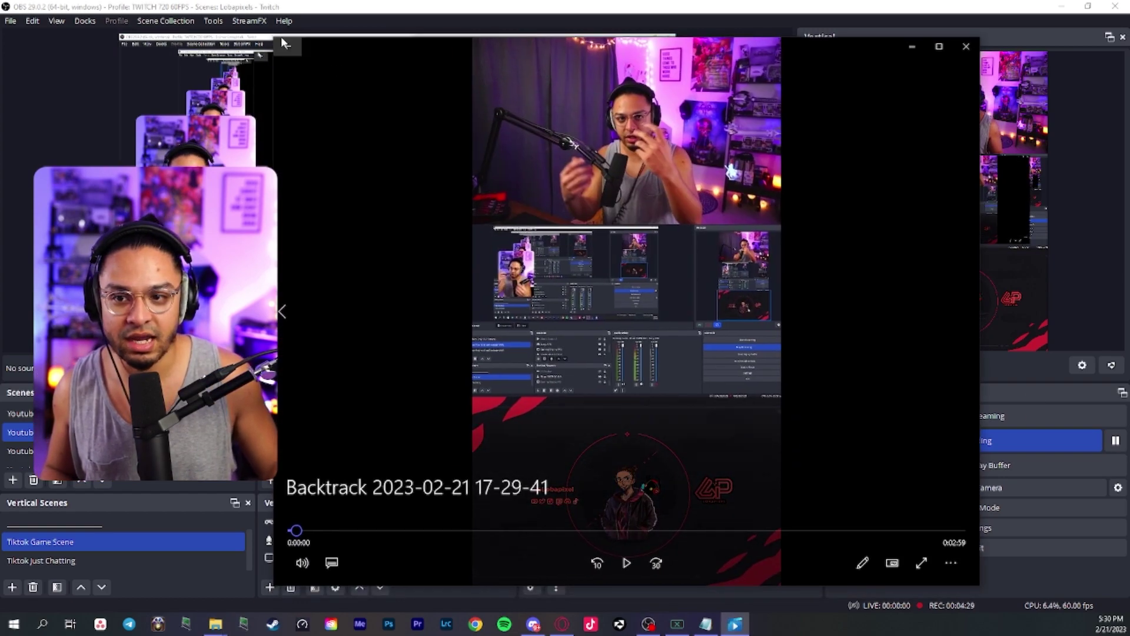
Shrink and reposition the media player, then play the clip and skip ahead
{"action": "left_click_drag", "start_coordinate": [274, 37], "coordinate": [570, 164]}
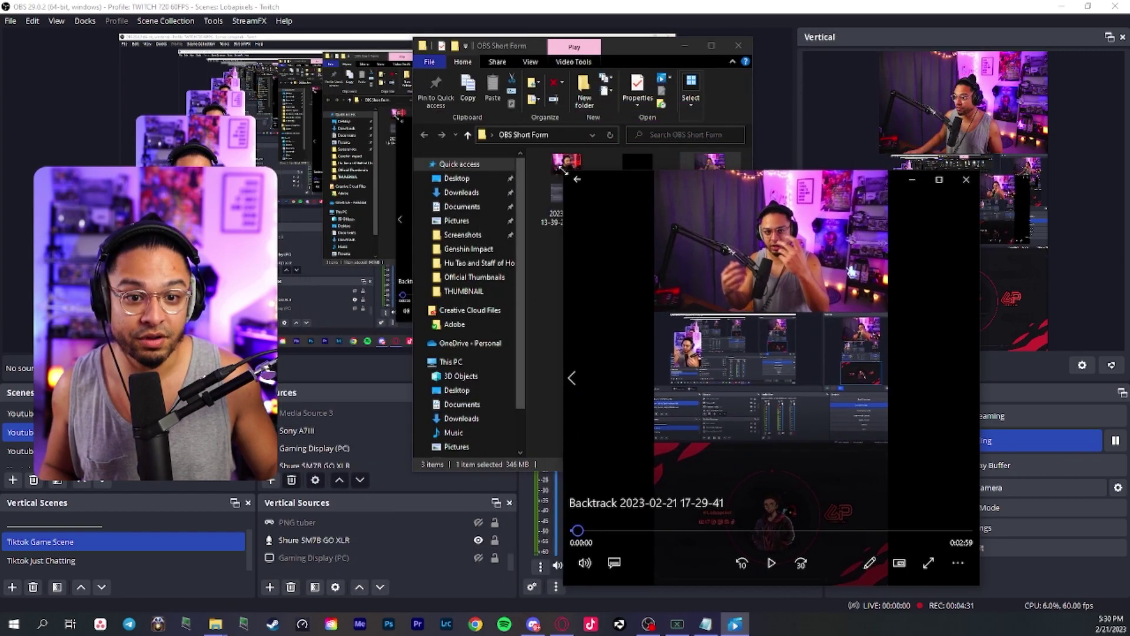
{"action": "left_click_drag", "start_coordinate": [739, 180], "coordinate": [533, 78]}
{"action": "left_click", "coordinate": [628, 312]}
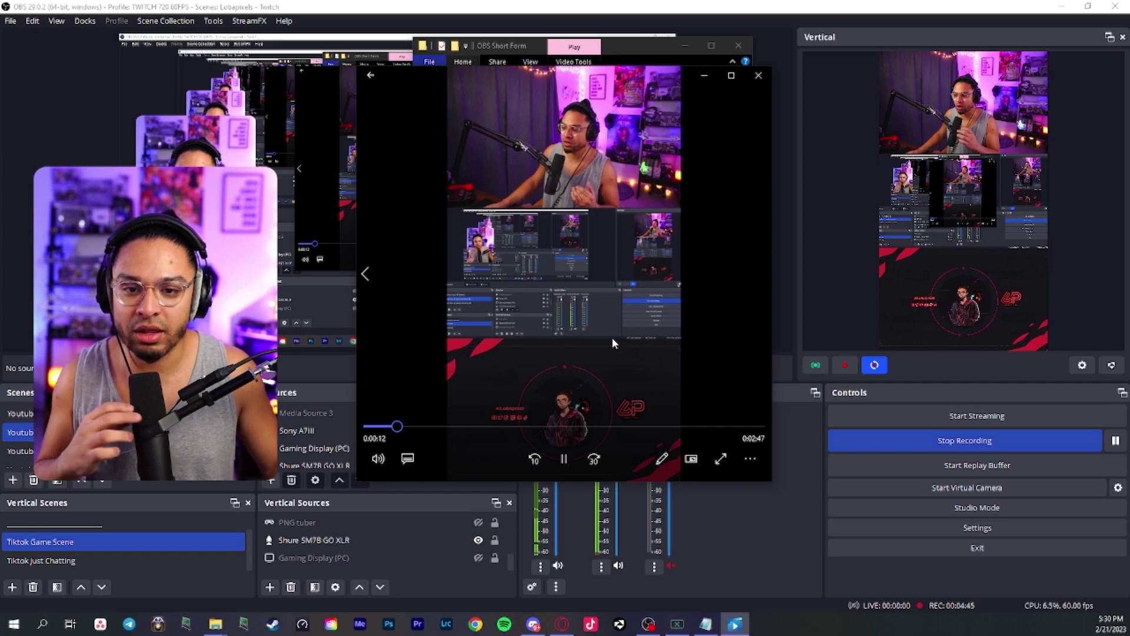
{"action": "left_click", "coordinate": [440, 427]}
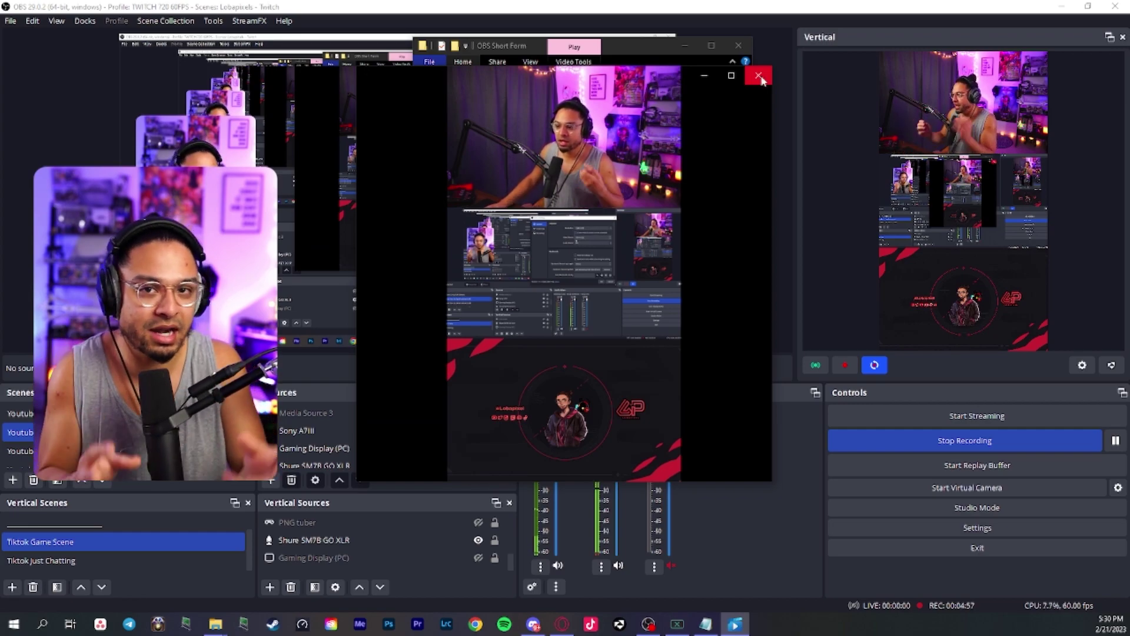
Close the clip player and show the vertical Recording settings, saving to OBS Short Form via main OBS settings
{"action": "left_click", "coordinate": [758, 76]}
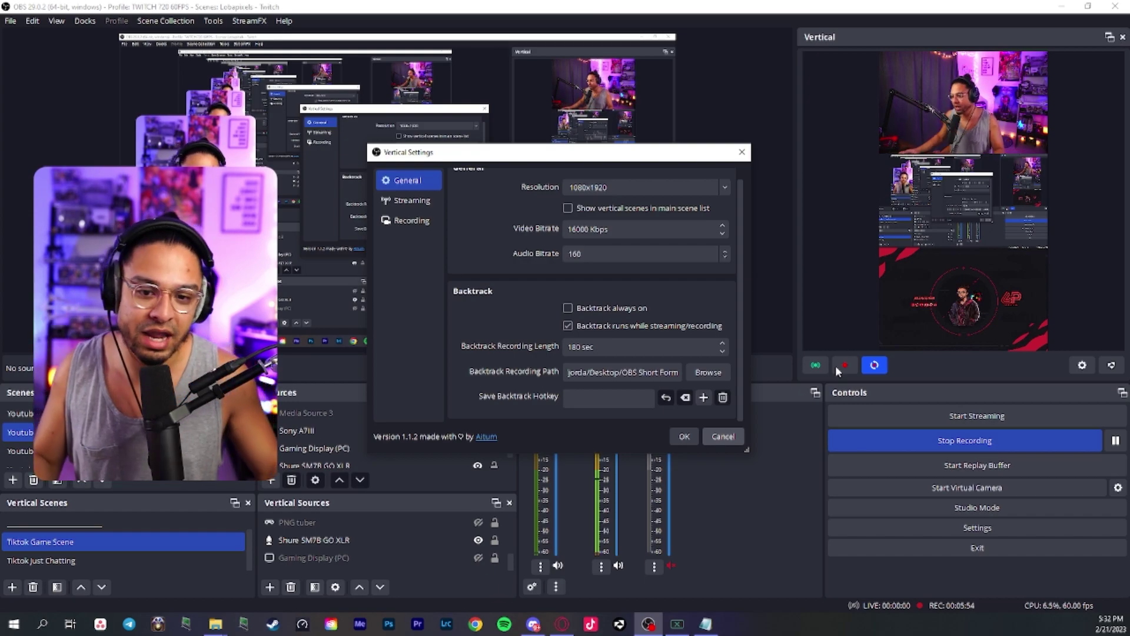
{"action": "left_click", "coordinate": [411, 220]}
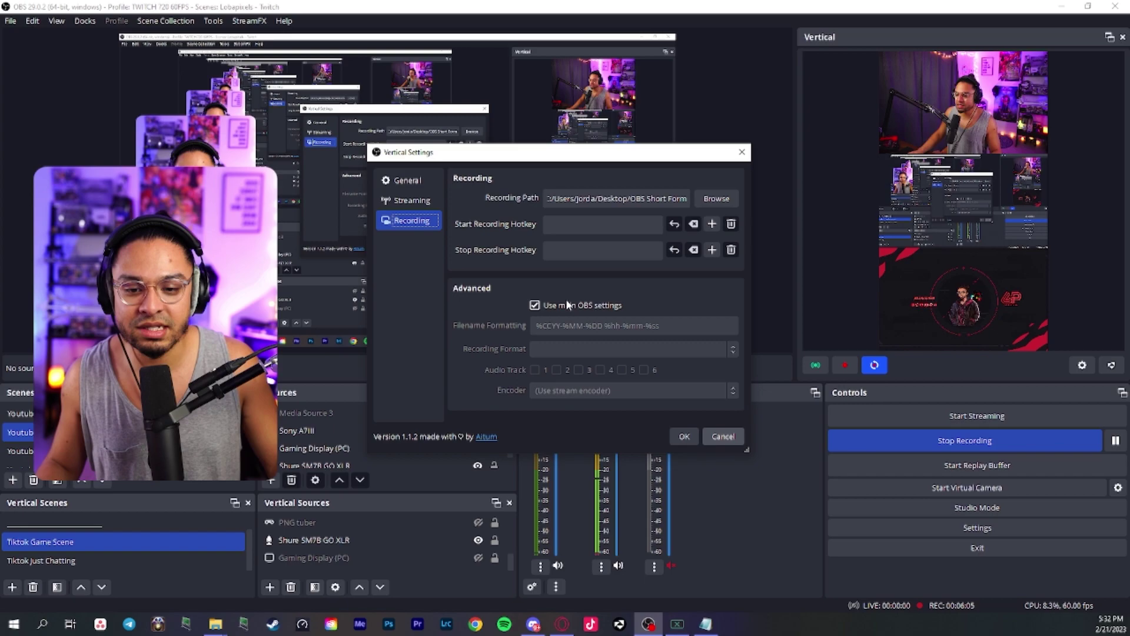
{"action": "left_click_drag", "start_coordinate": [566, 159], "coordinate": [587, 139]}
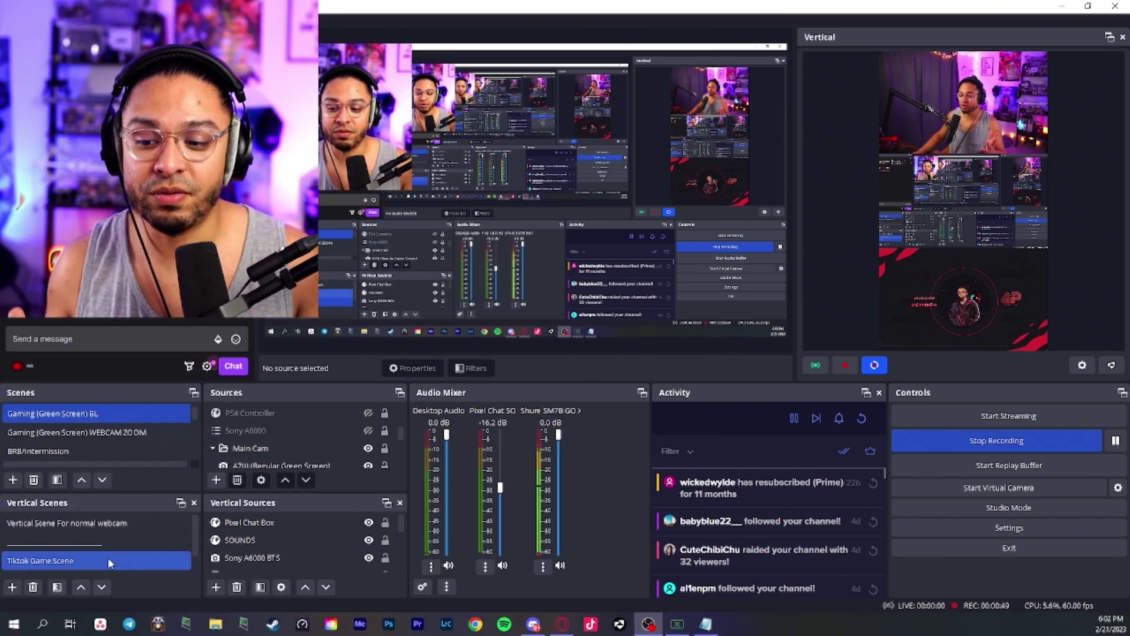
Review the Linked Scenes checkbox list for the Tiktok Game Scene
{"action": "right_click", "coordinate": [108, 561]}
{"action": "mouse_move", "coordinate": [176, 536]}
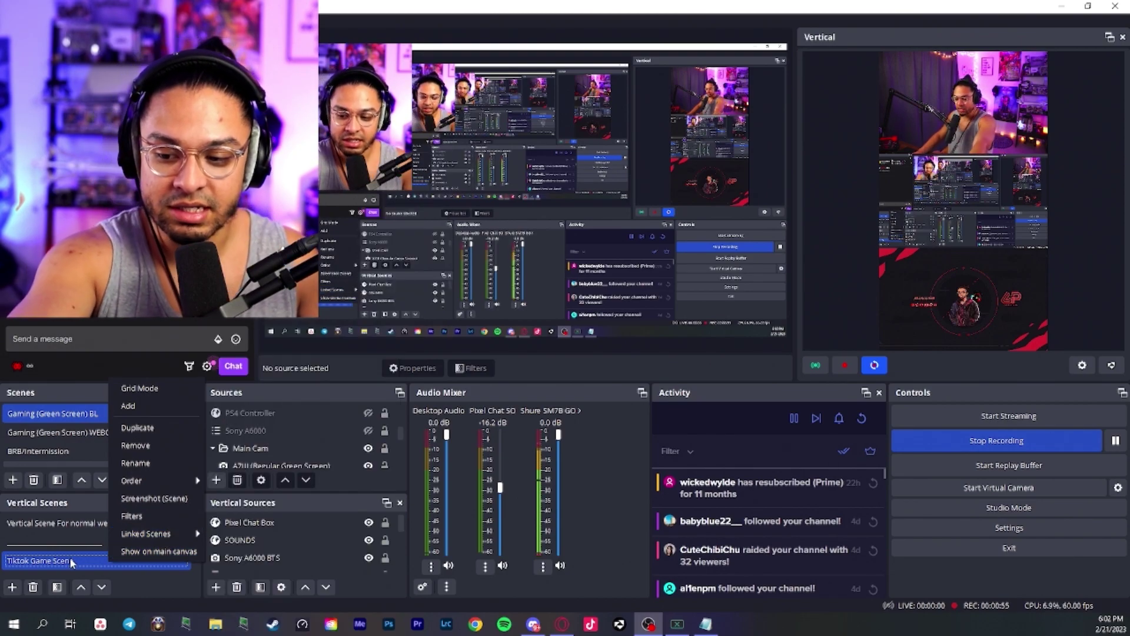
{"action": "mouse_move", "coordinate": [199, 537]}
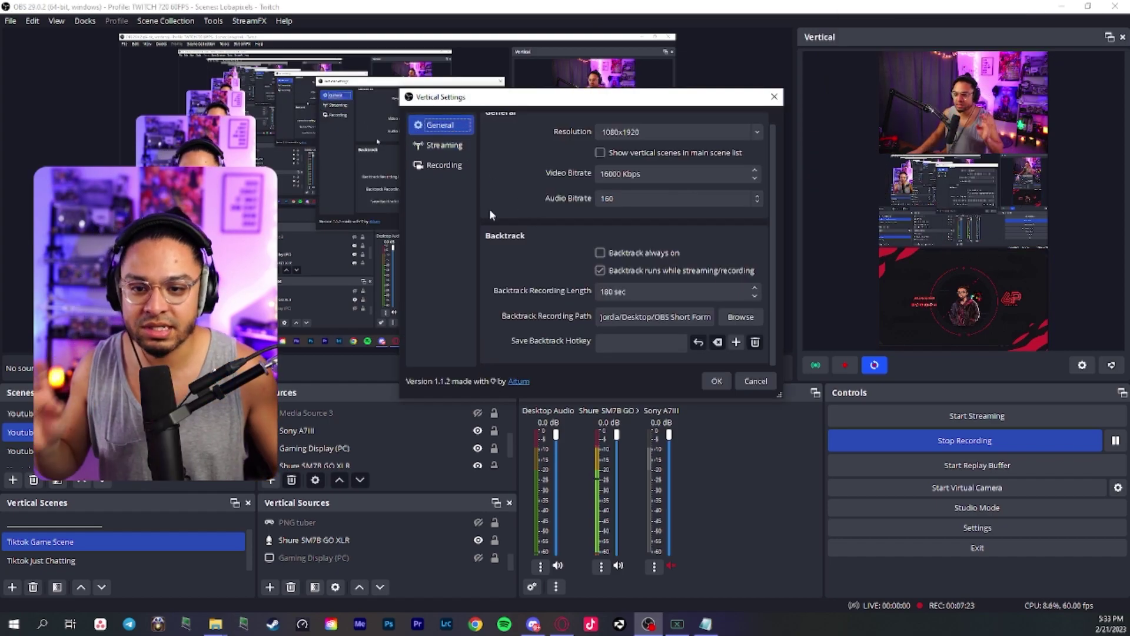
Check the vertical Streaming settings: NVIDIA NVENC H.264, CBR, 2500 Kbps bitrate
{"action": "left_click", "coordinate": [445, 145]}
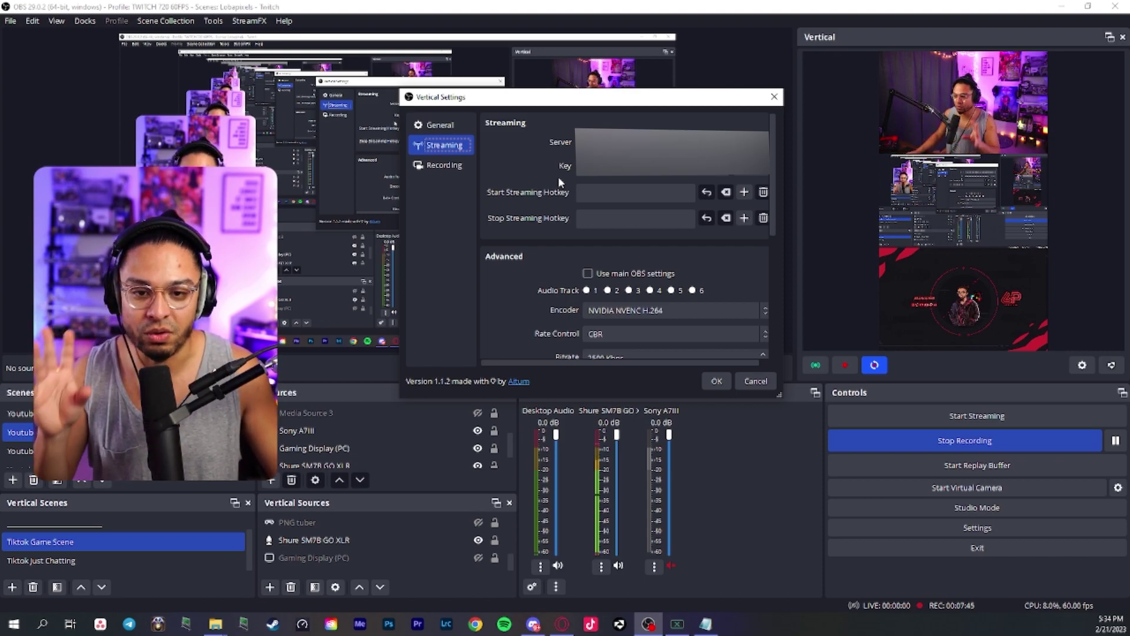
{"action": "scroll", "coordinate": [558, 176], "scroll_direction": "down", "scroll_amount": 3}
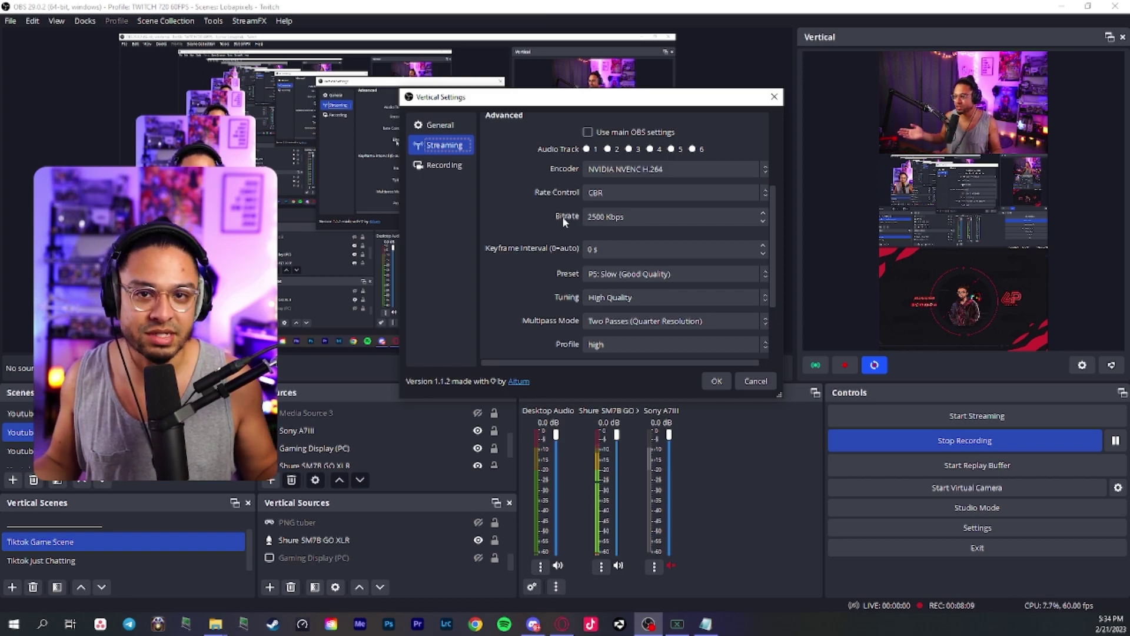
{"action": "scroll", "coordinate": [558, 221], "scroll_direction": "down", "scroll_amount": 1}
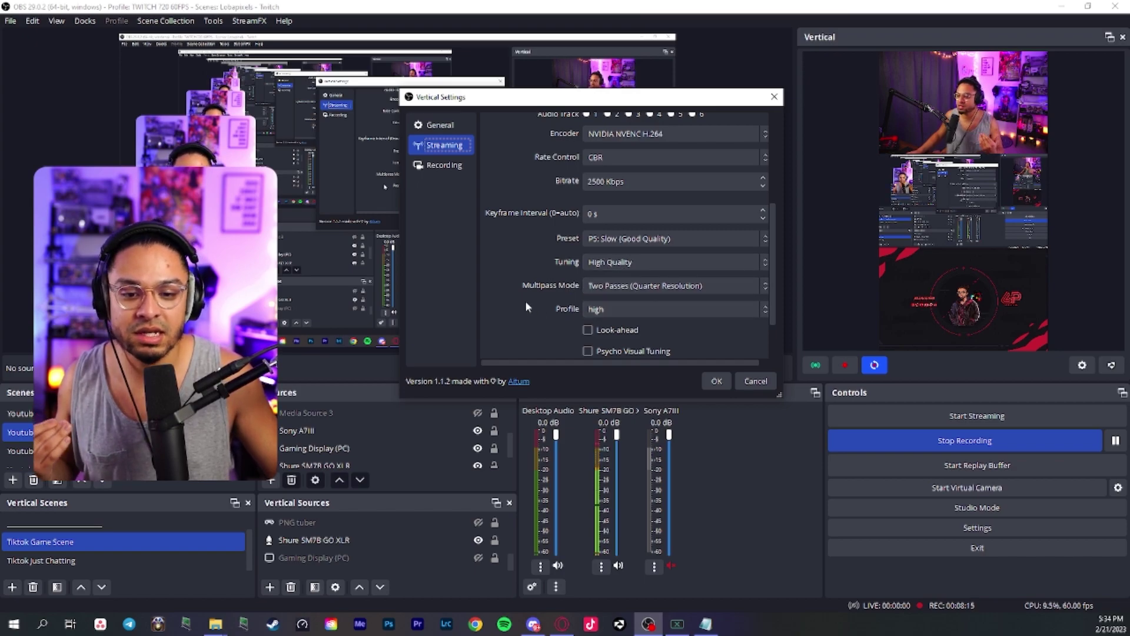
{"action": "scroll", "coordinate": [526, 305], "scroll_direction": "down", "scroll_amount": 1}
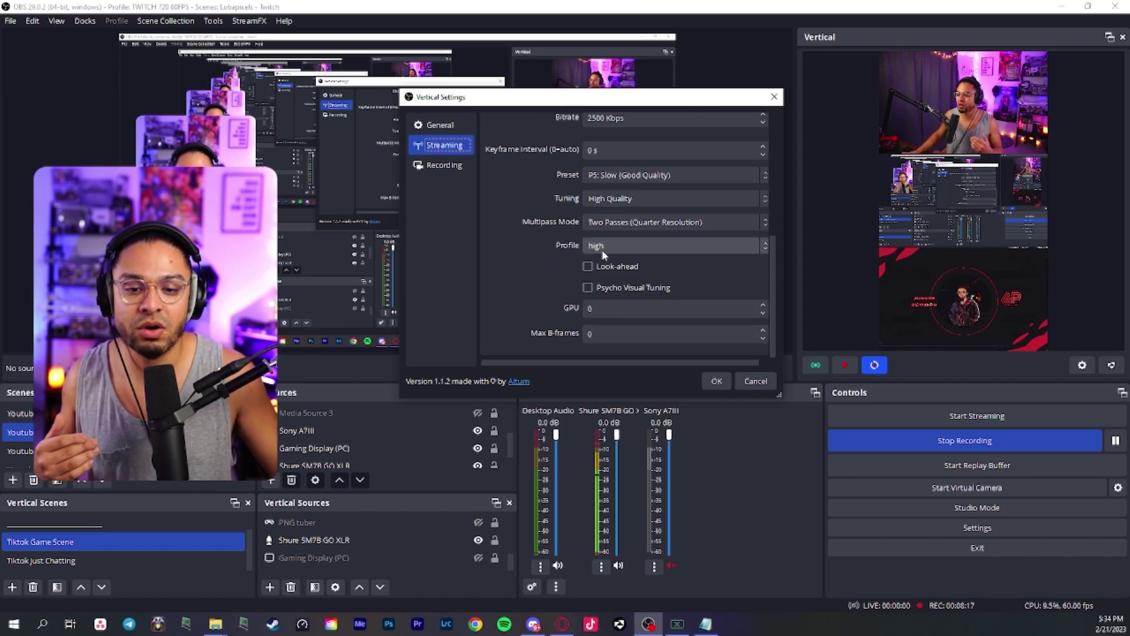
{"action": "scroll", "coordinate": [554, 238], "scroll_direction": "up", "scroll_amount": 4}
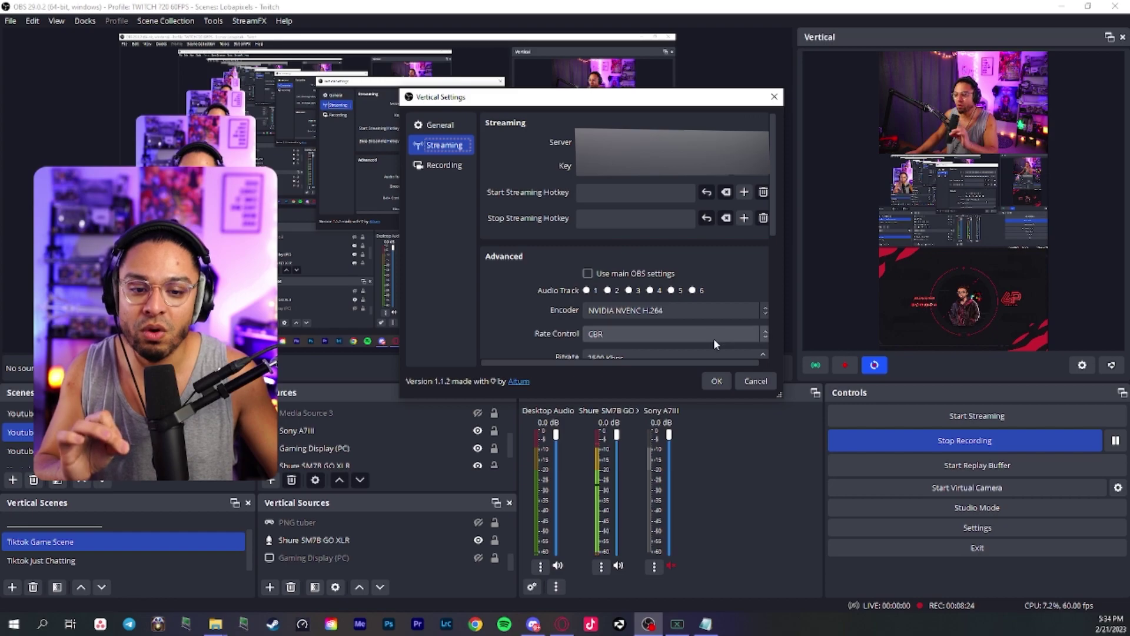
Confirm the vertical settings and open TikTok's LIVE Center LIVE Room page
{"action": "left_click", "coordinate": [722, 380]}
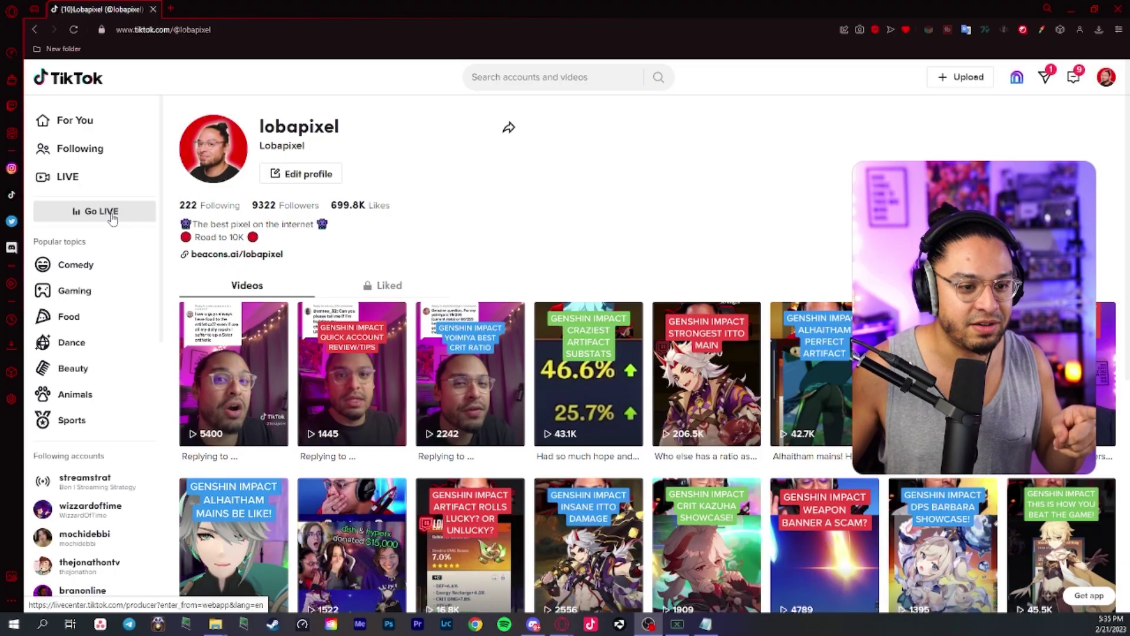
{"action": "left_click", "coordinate": [112, 218]}
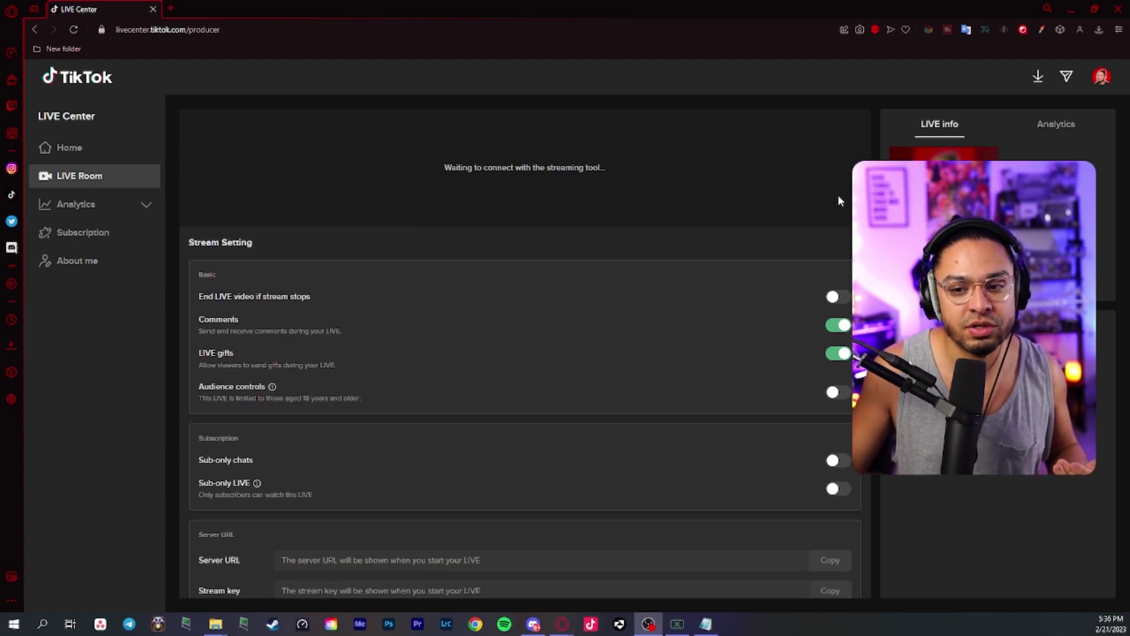
{"action": "scroll", "coordinate": [631, 330], "scroll_direction": "down", "scroll_amount": 1}
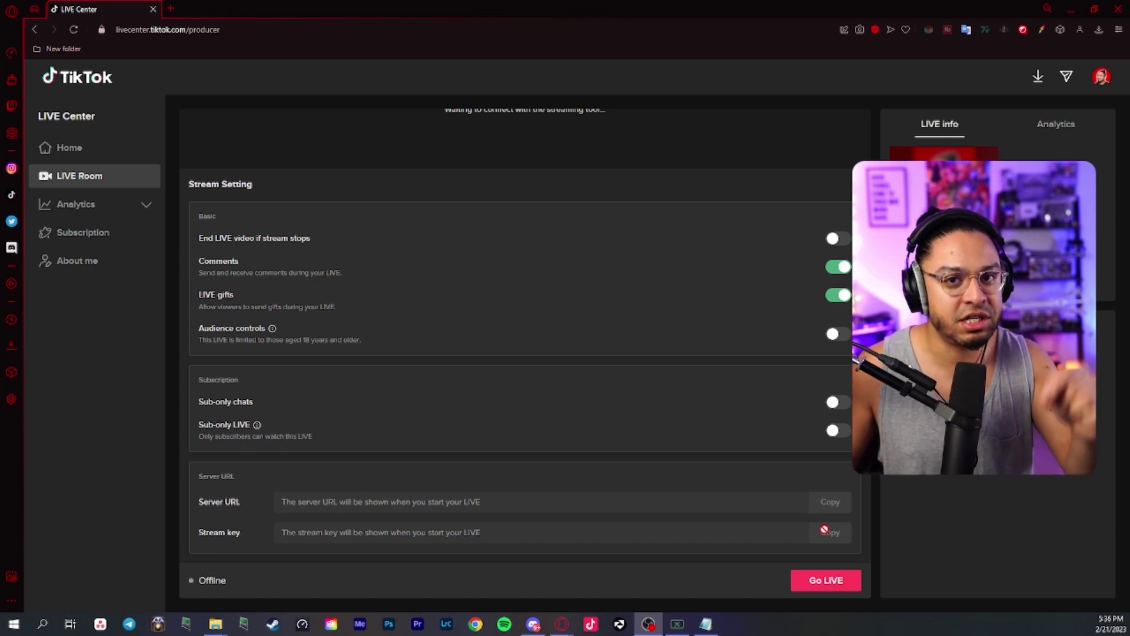
{"action": "scroll", "coordinate": [613, 178], "scroll_direction": "up", "scroll_amount": 1}
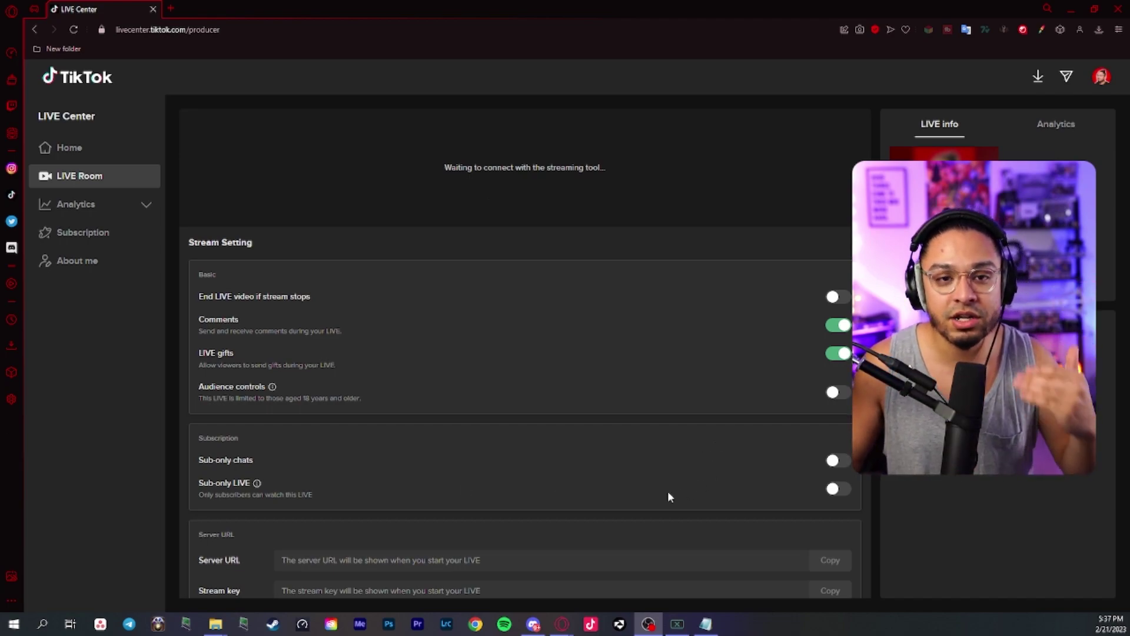
Bring the Vertical dock on screen, check its Streaming settings, and confirm with OK
{"action": "left_click_drag", "start_coordinate": [0, 248], "coordinate": [529, 84]}
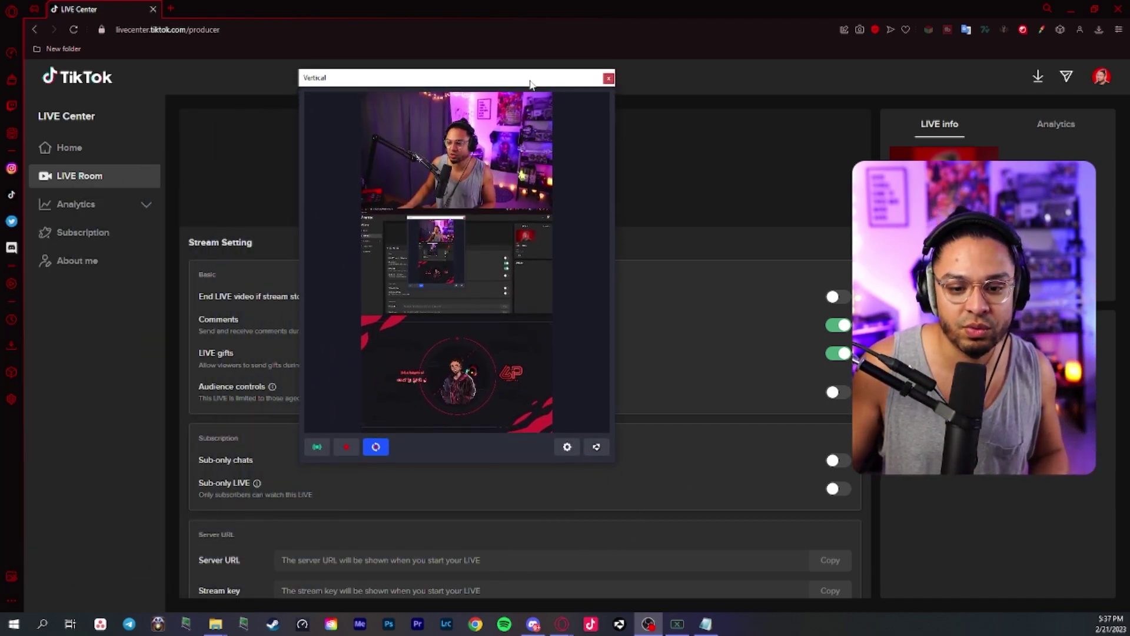
{"action": "left_click", "coordinate": [567, 448]}
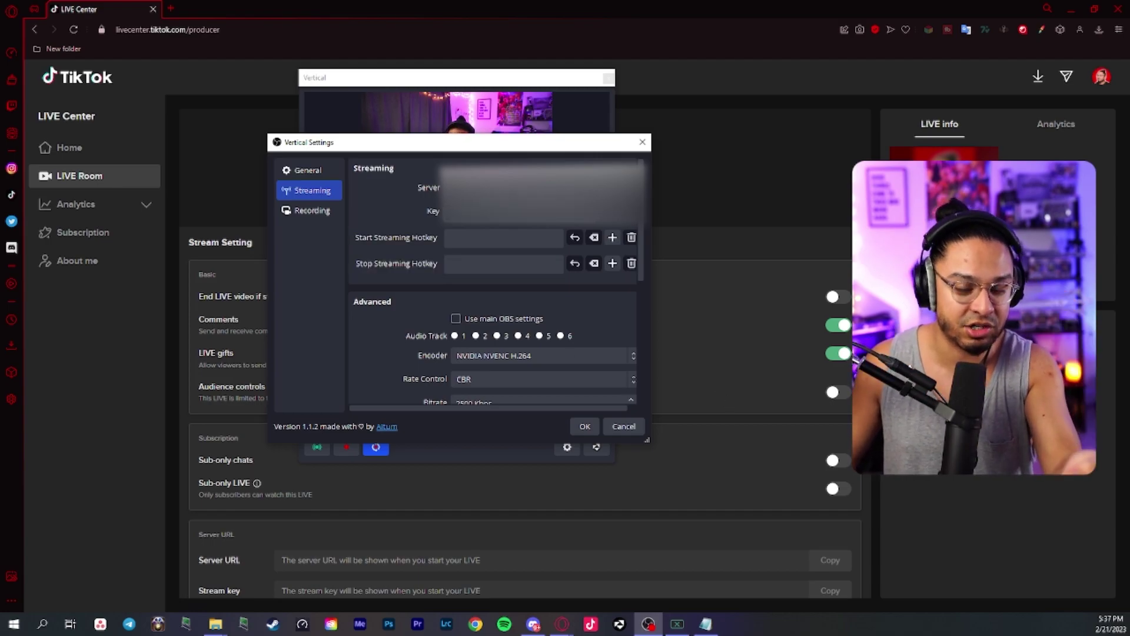
{"action": "left_click", "coordinate": [623, 426]}
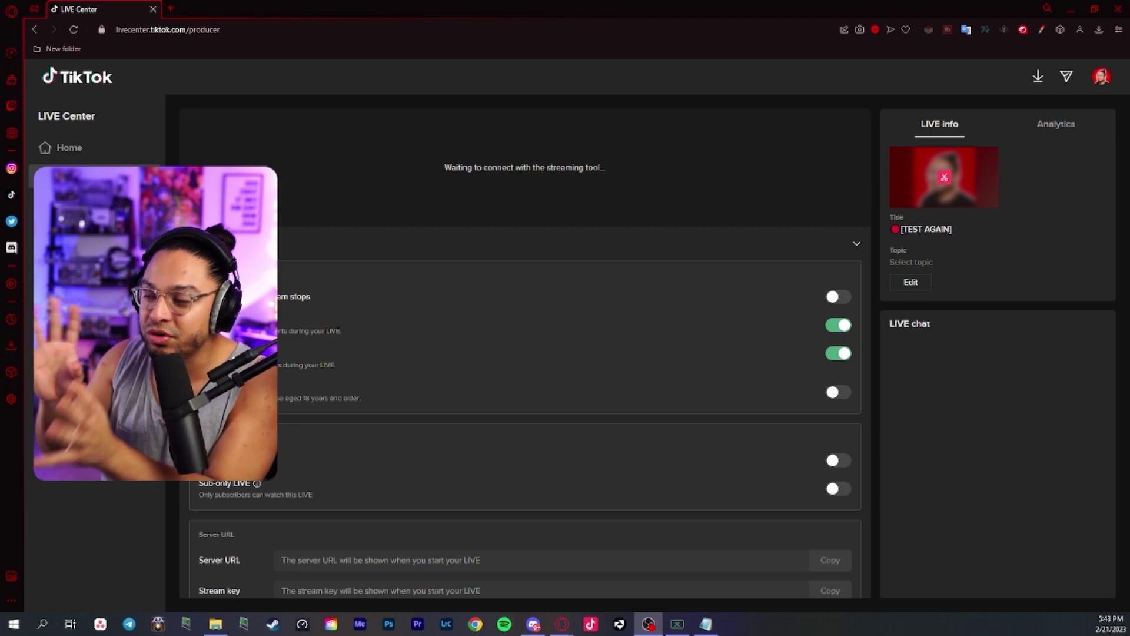
{"action": "left_click", "coordinate": [189, 32]}
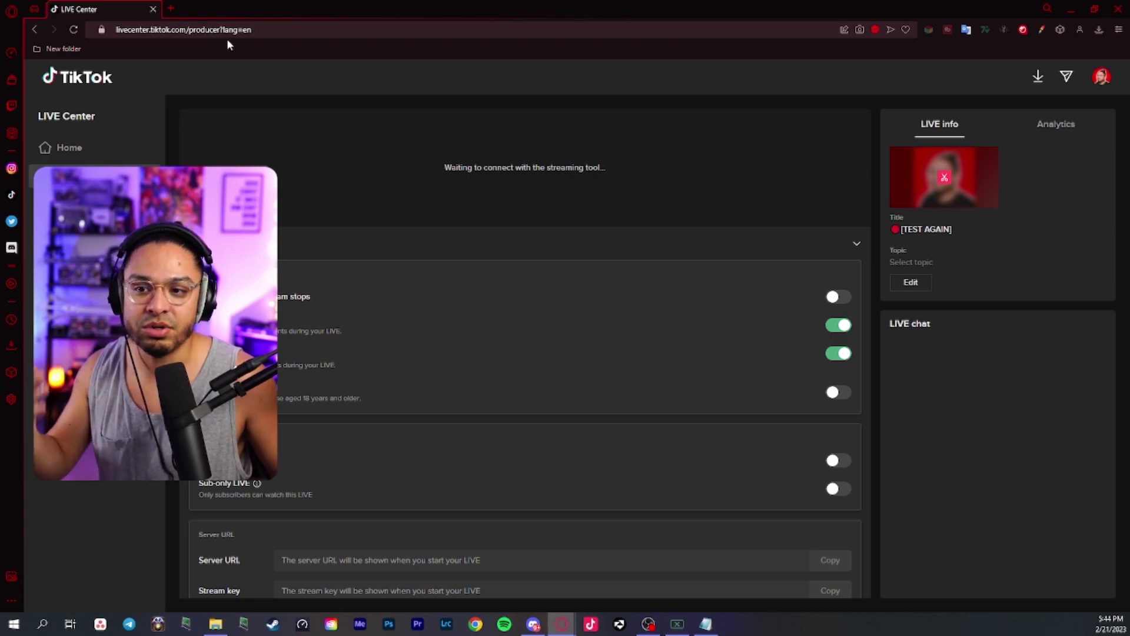